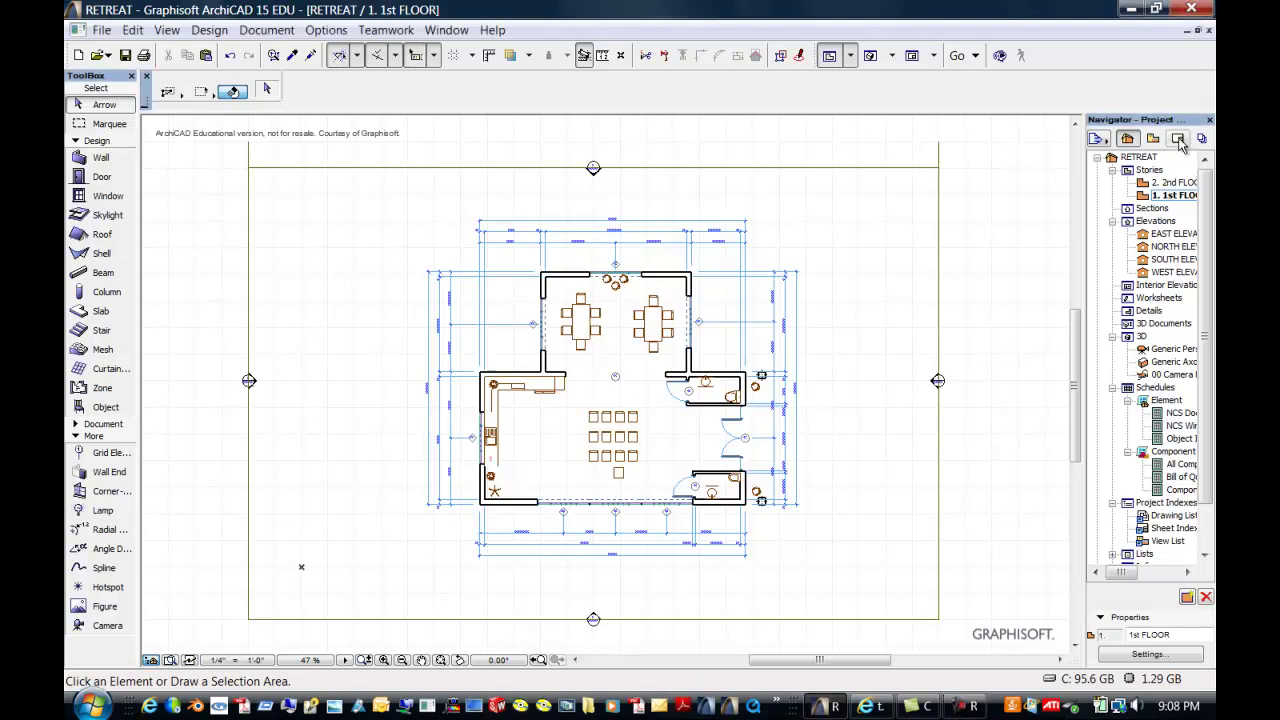
Step: Switch the Navigator to the Layout Book and scroll its tree down to the Masters
click(1178, 139)
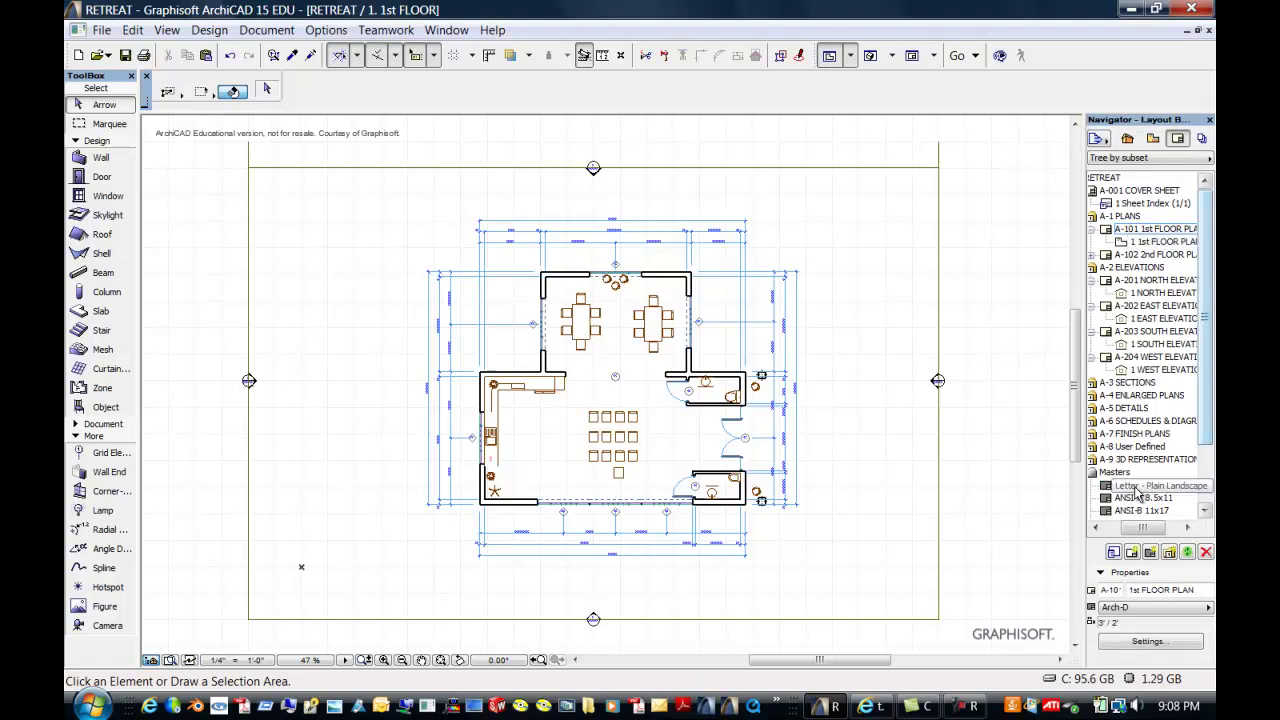
drag(1145, 529, 1137, 537)
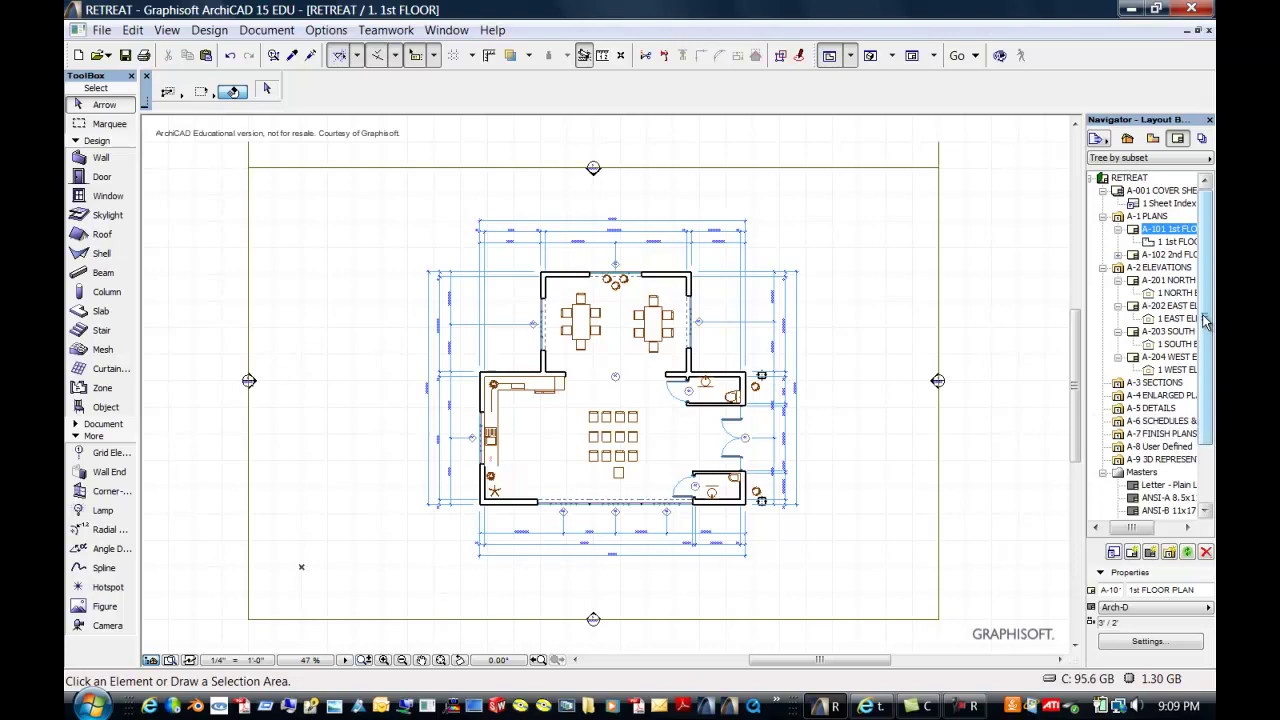
drag(1210, 330, 1212, 386)
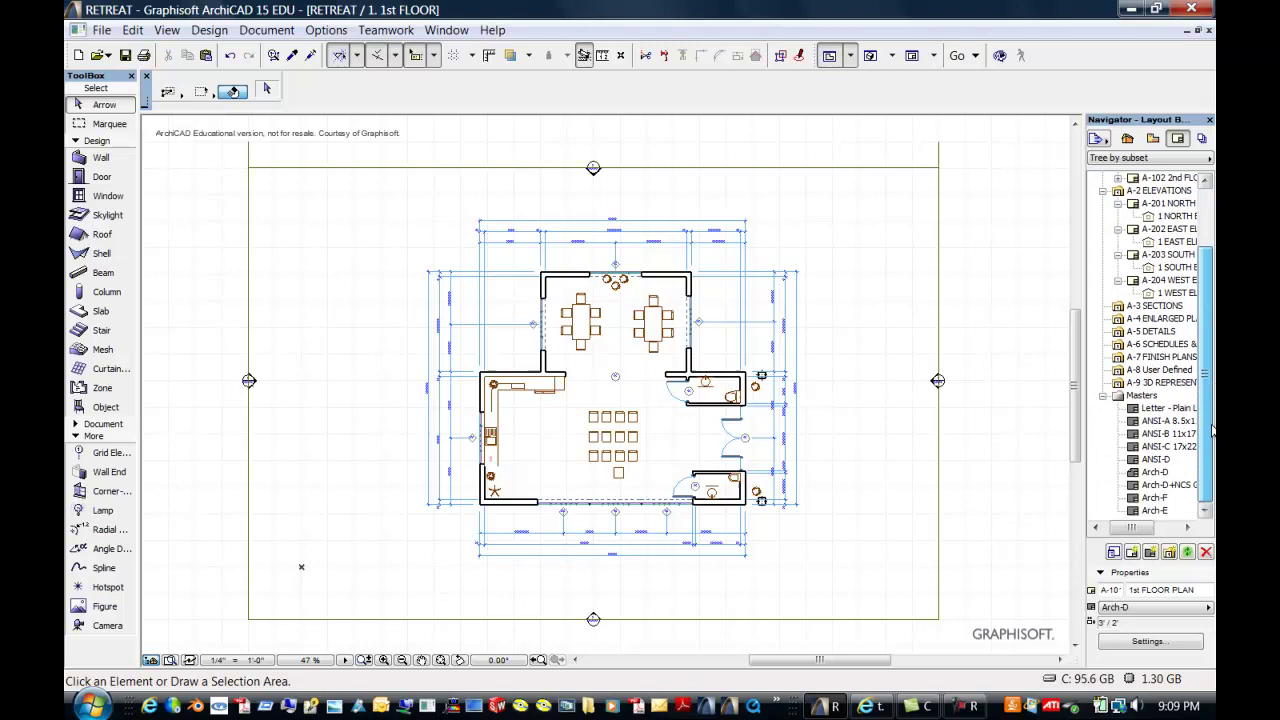
Step: Open the Arch-D+NCS Grid master, then the Arch-D master layout
double_click(1156, 489)
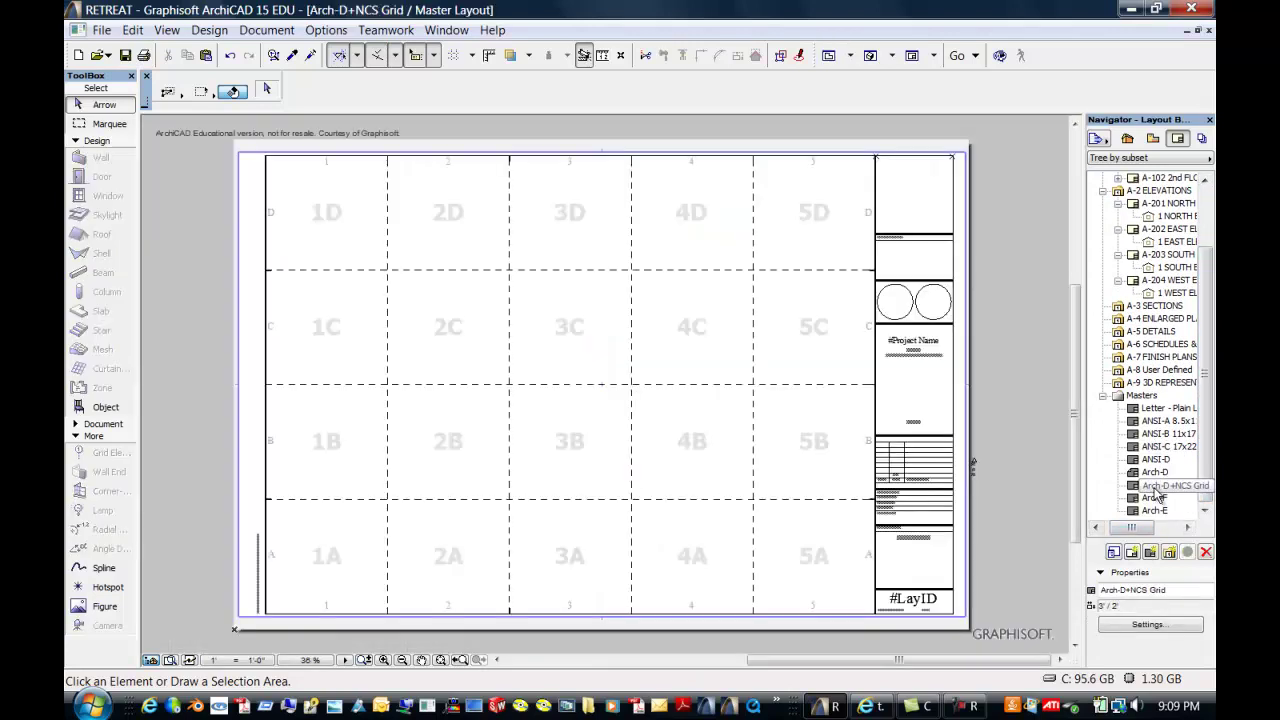
double_click(1154, 472)
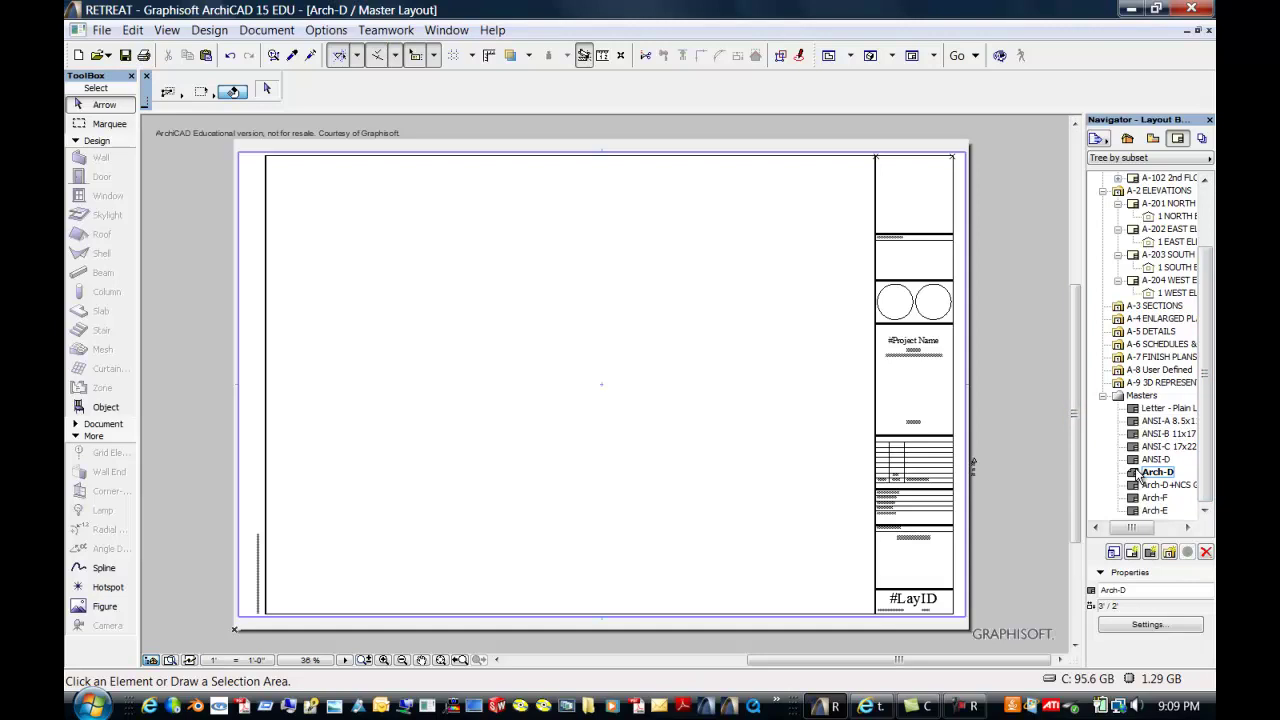
scroll(1180, 300, up, 2)
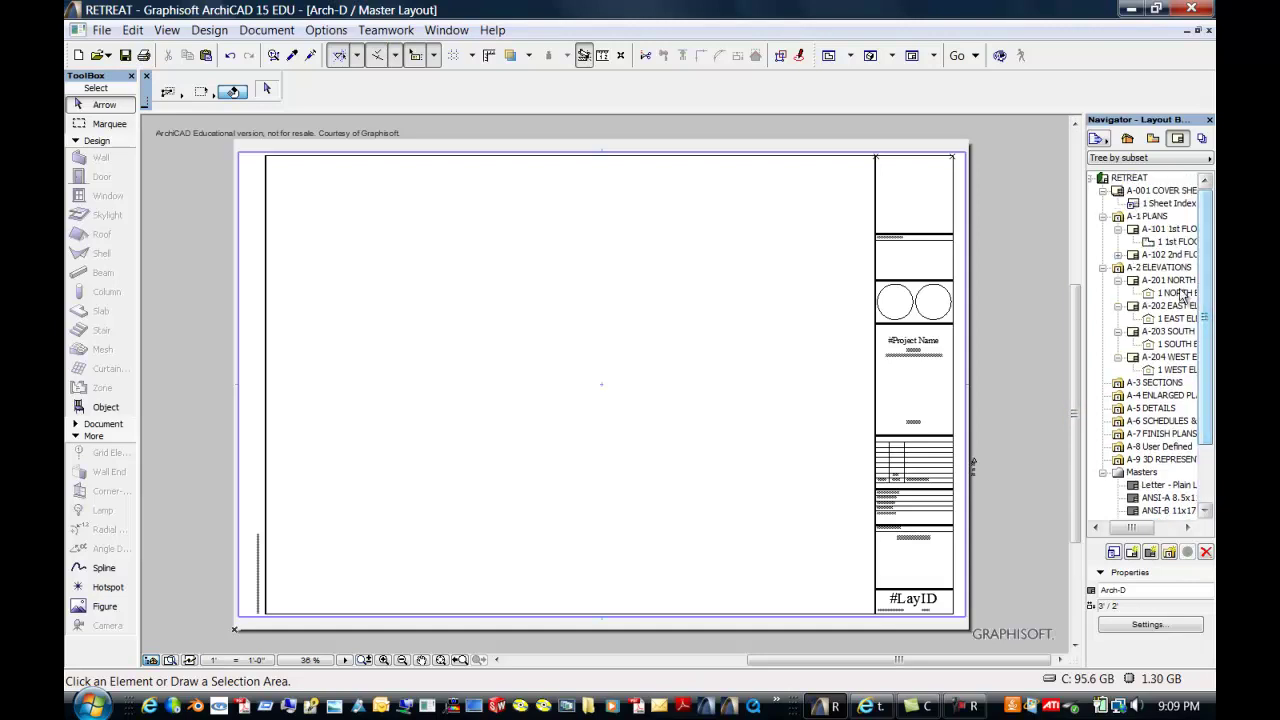
Step: Open sheet A-101 and check its placed floor plan drawing's scale is 1/4" = 1'-0"
double_click(1160, 232)
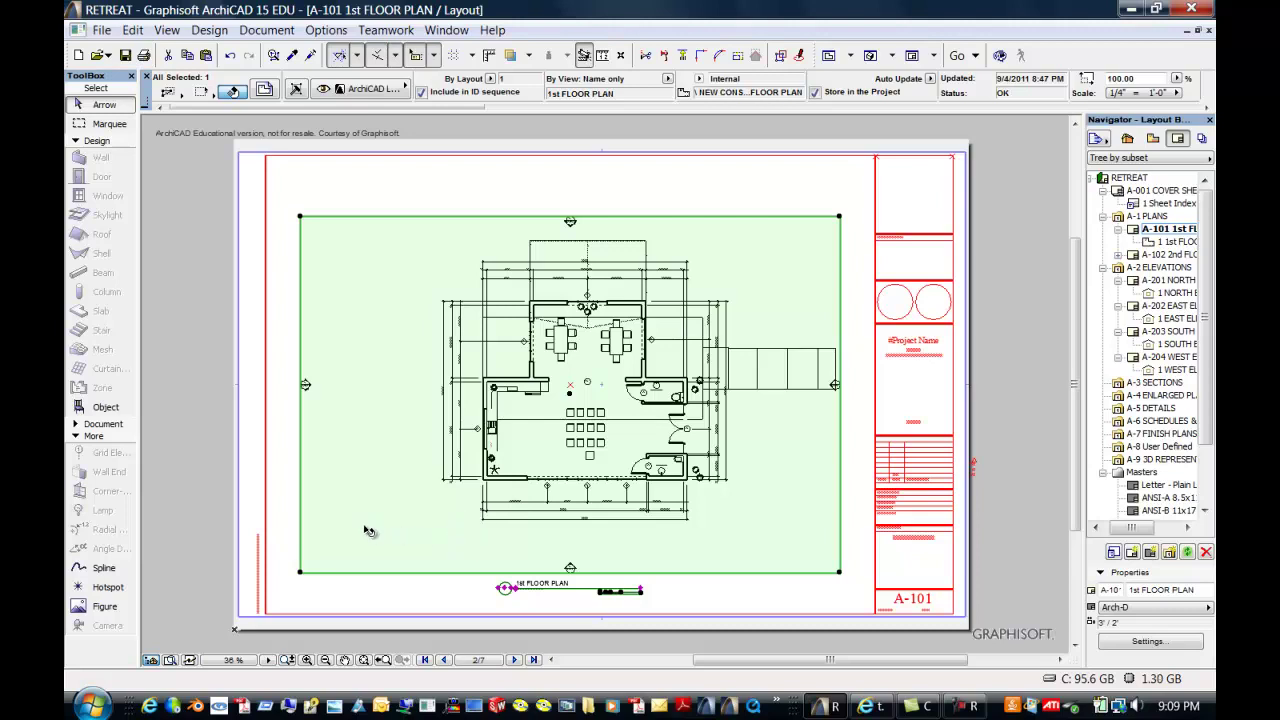
mouse_move(369, 531)
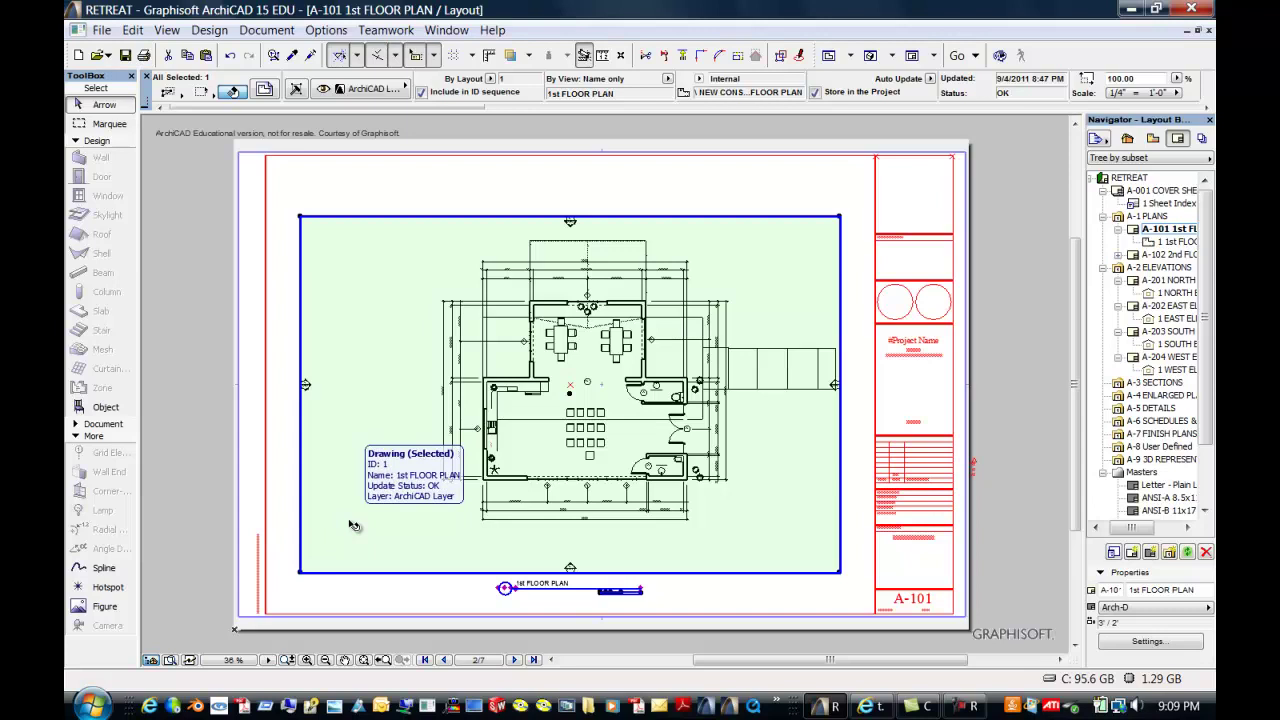
right_click(329, 425)
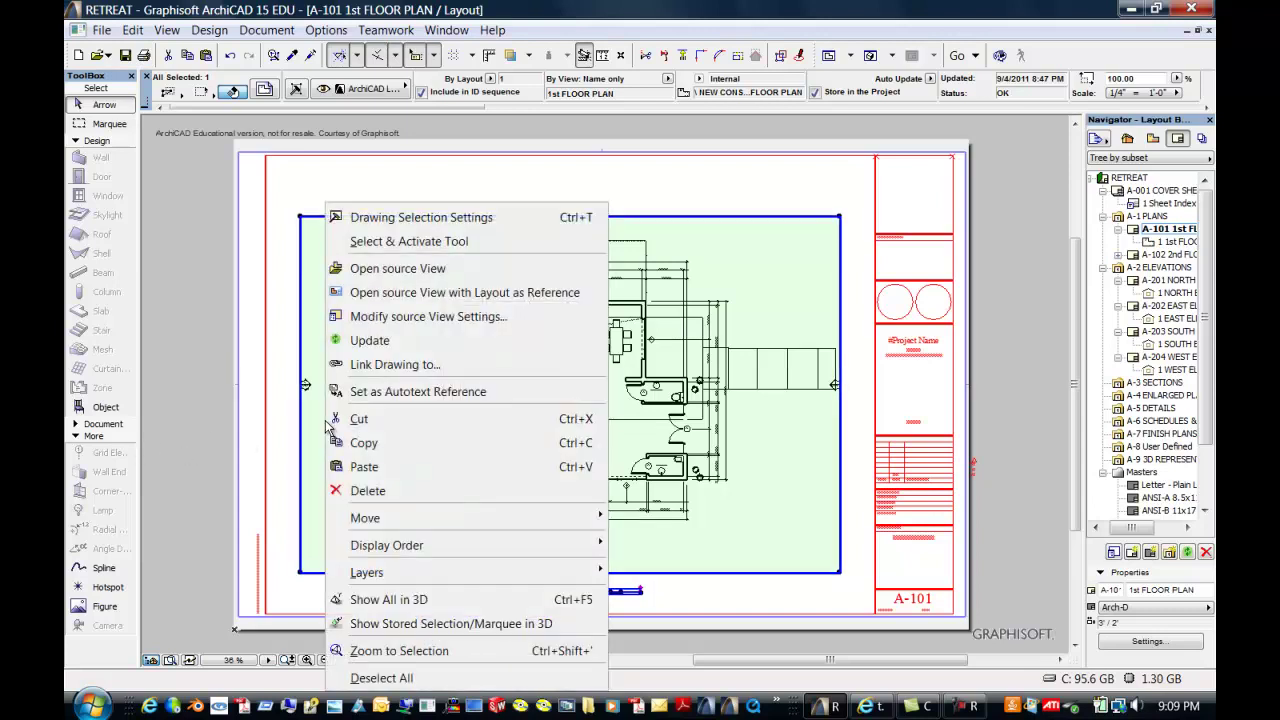
click(445, 219)
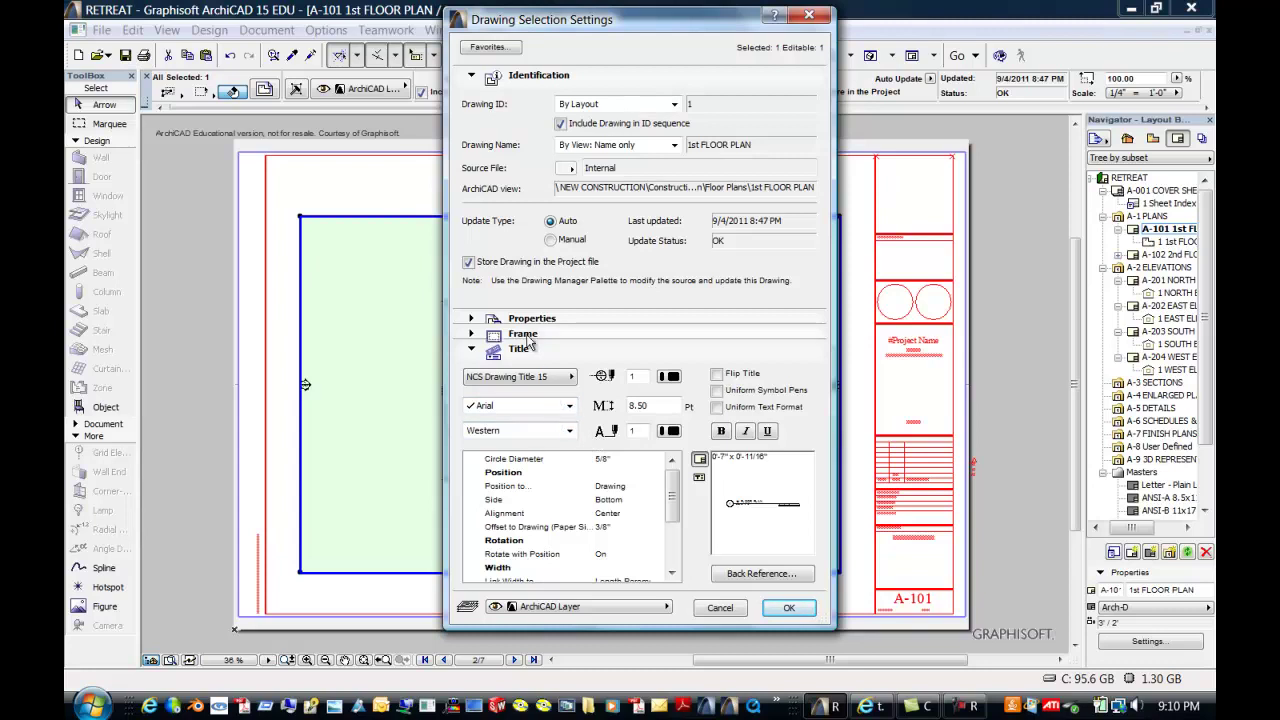
click(472, 319)
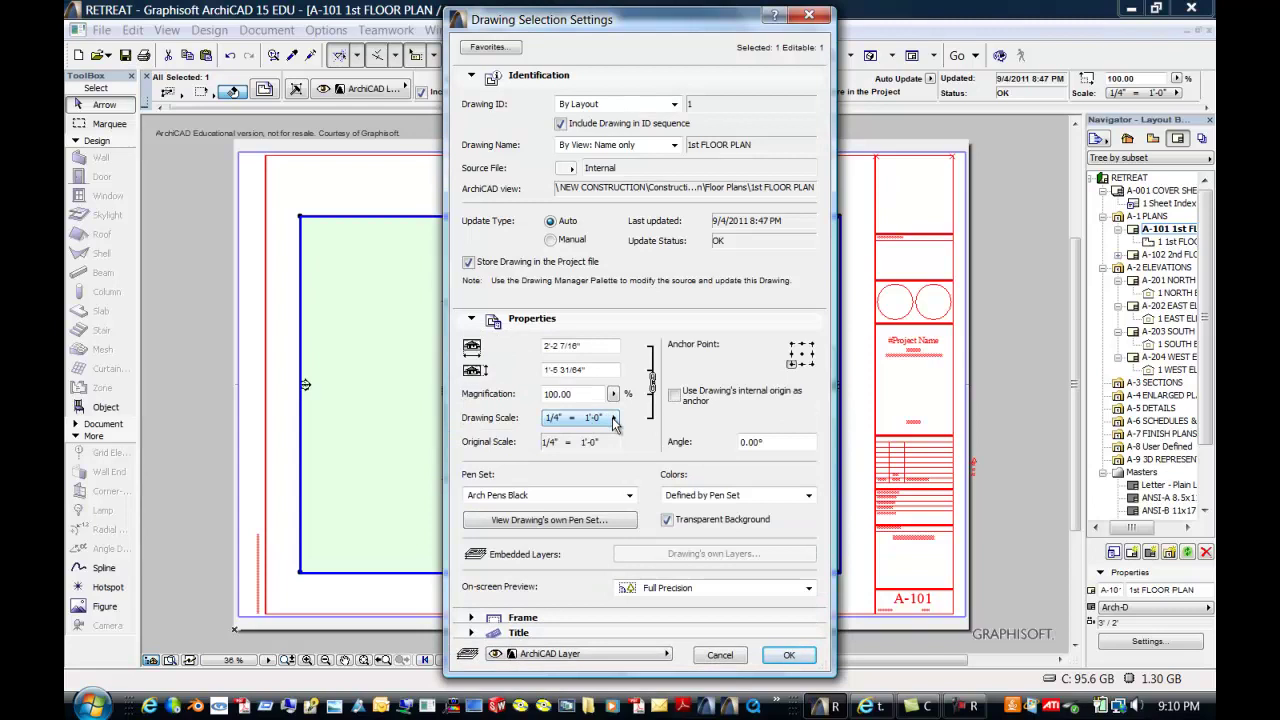
click(790, 656)
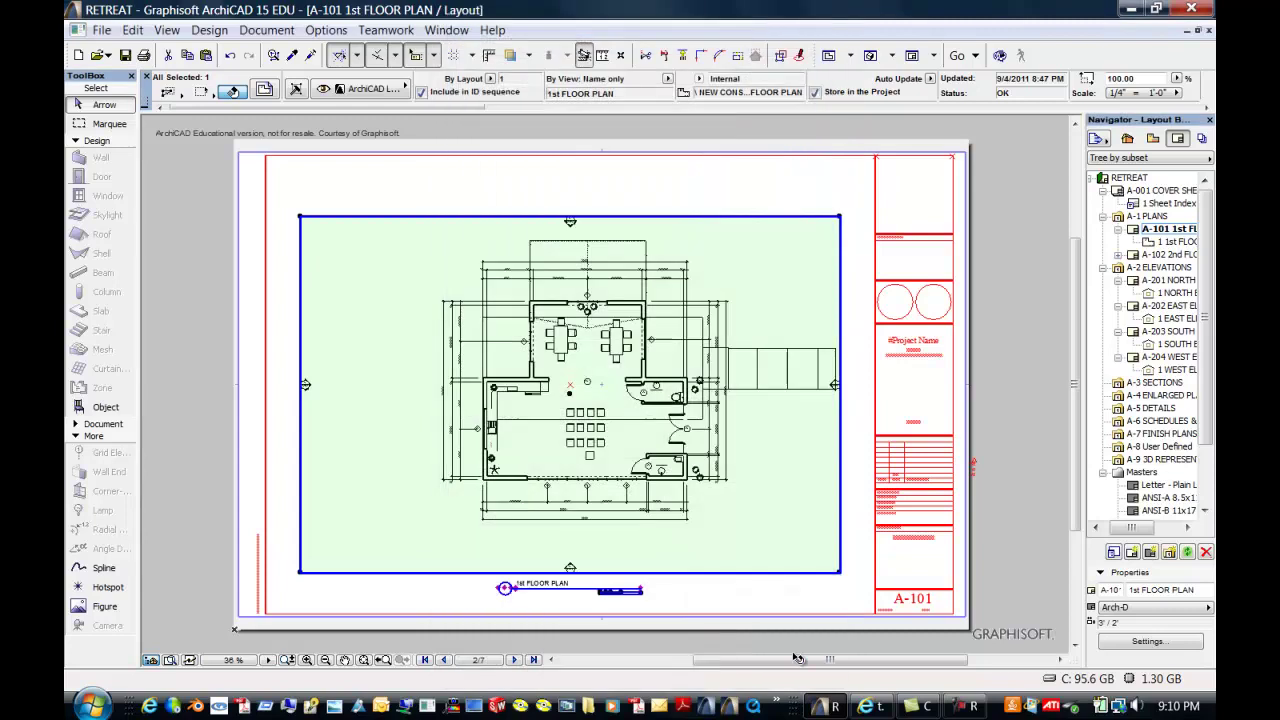
Step: Deselect the drawing and zoom into the title block to read its autotext placeholders
click(517, 197)
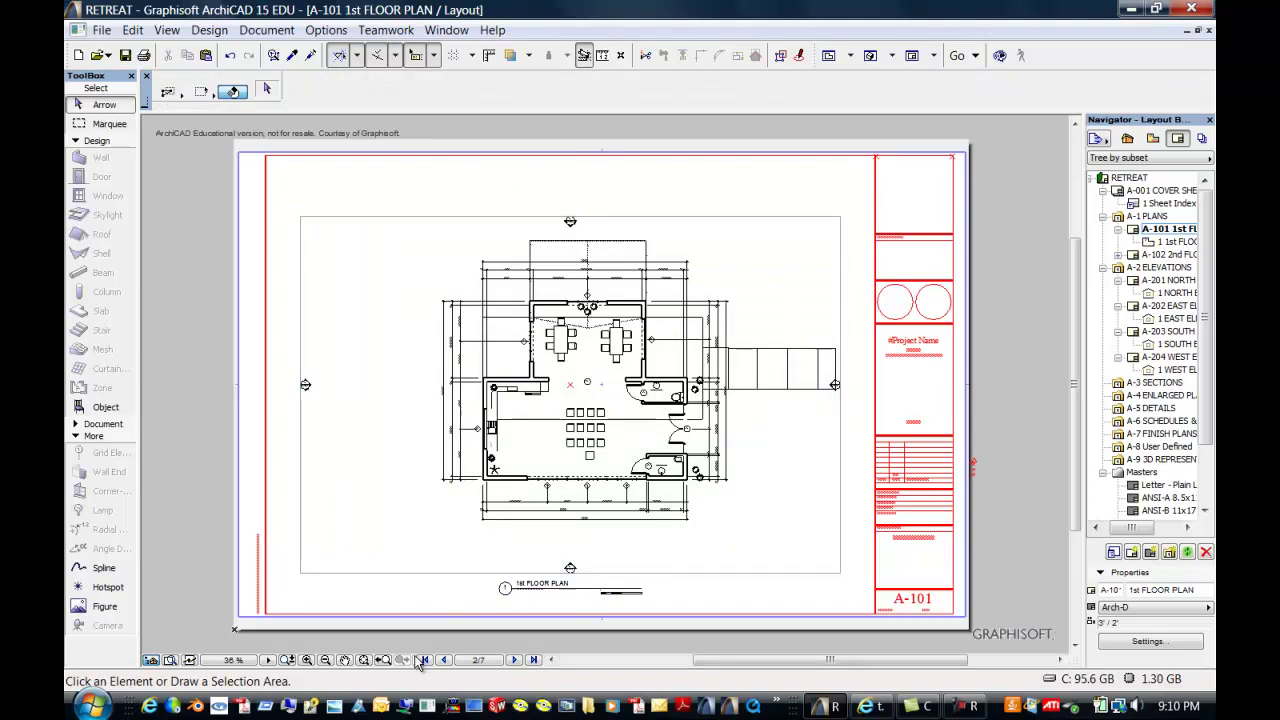
click(306, 660)
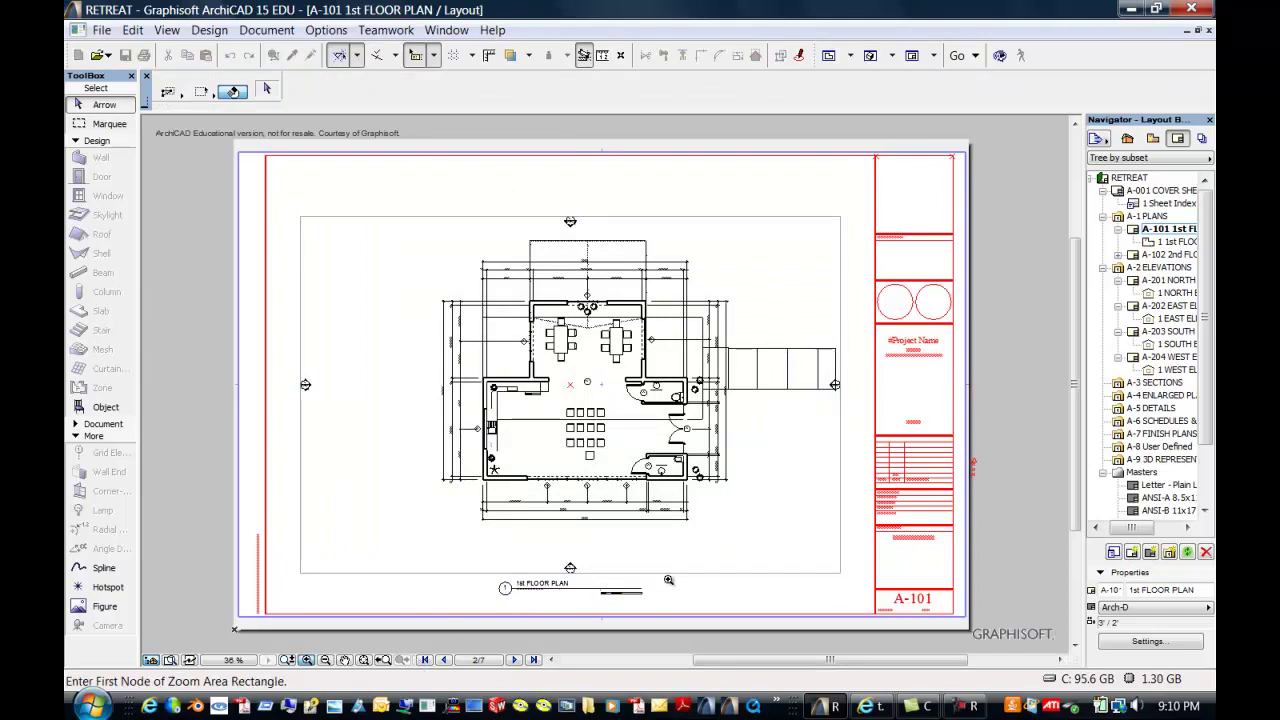
click(861, 434)
click(966, 318)
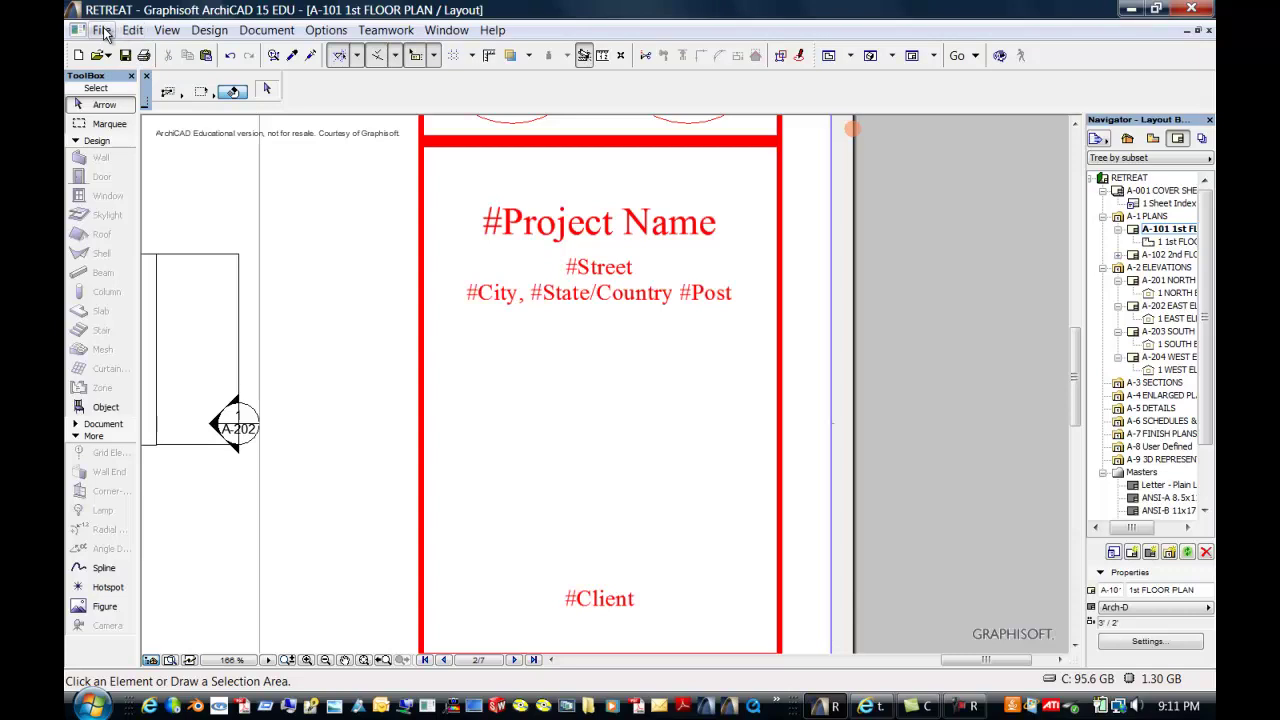
Step: In File > Info > Project Info, enter the client's name and project name NEW CONSTRUCTION
click(104, 32)
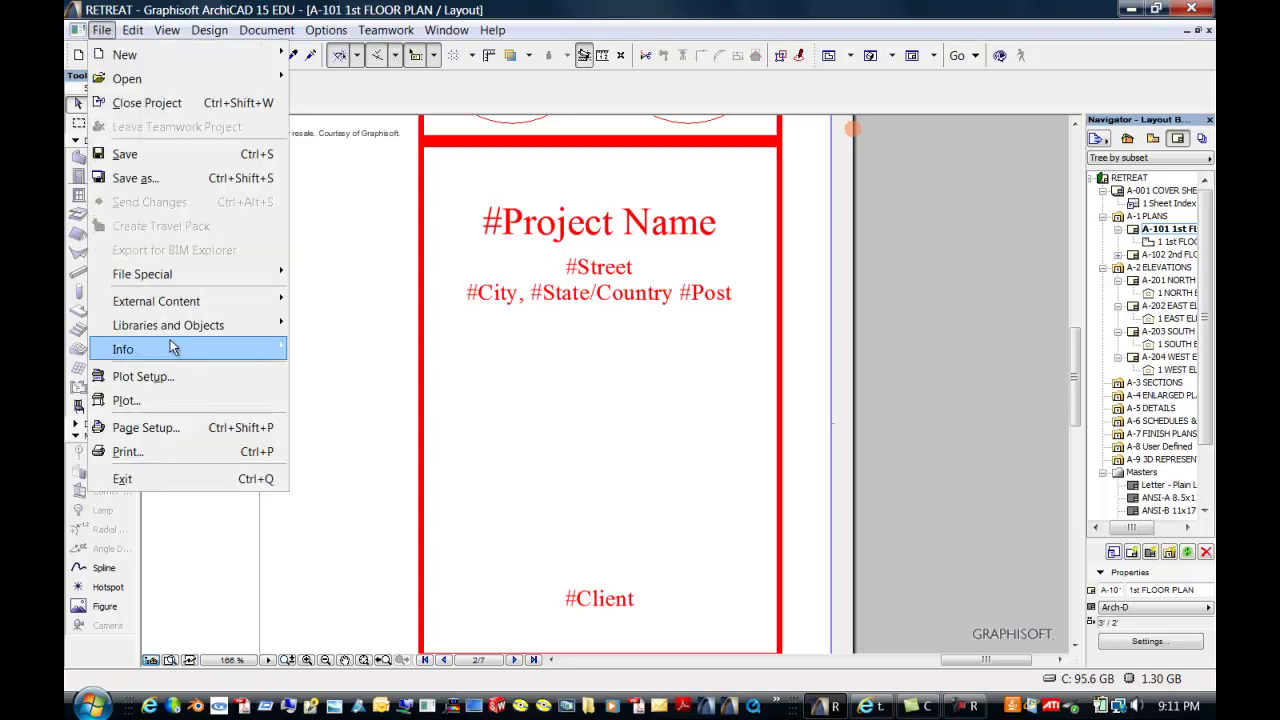
mouse_move(183, 352)
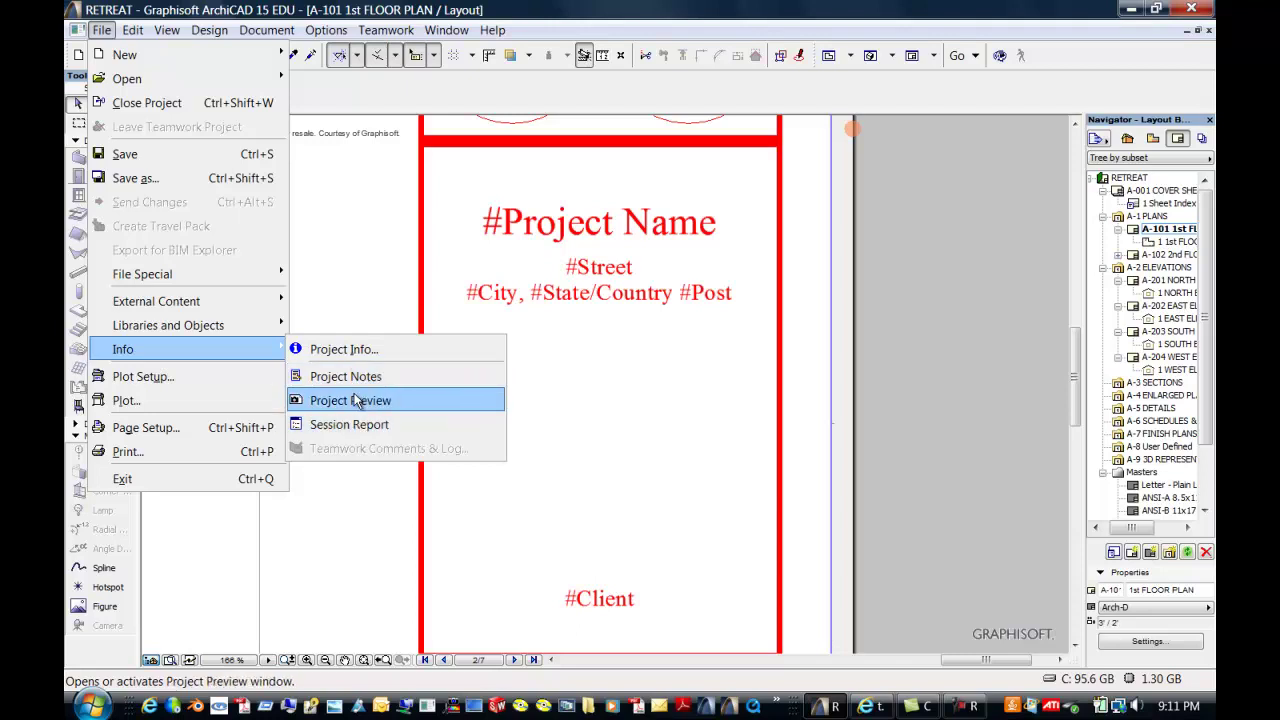
click(360, 349)
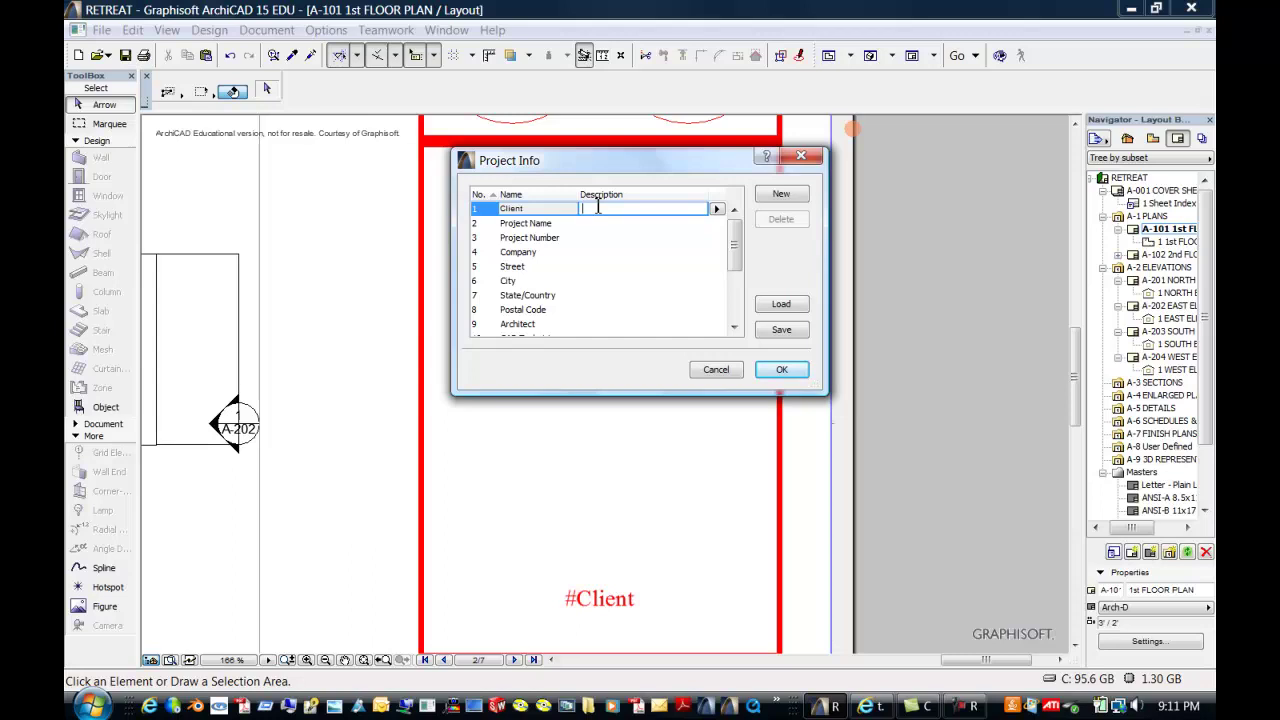
text(ANDERSON)
click(597, 226)
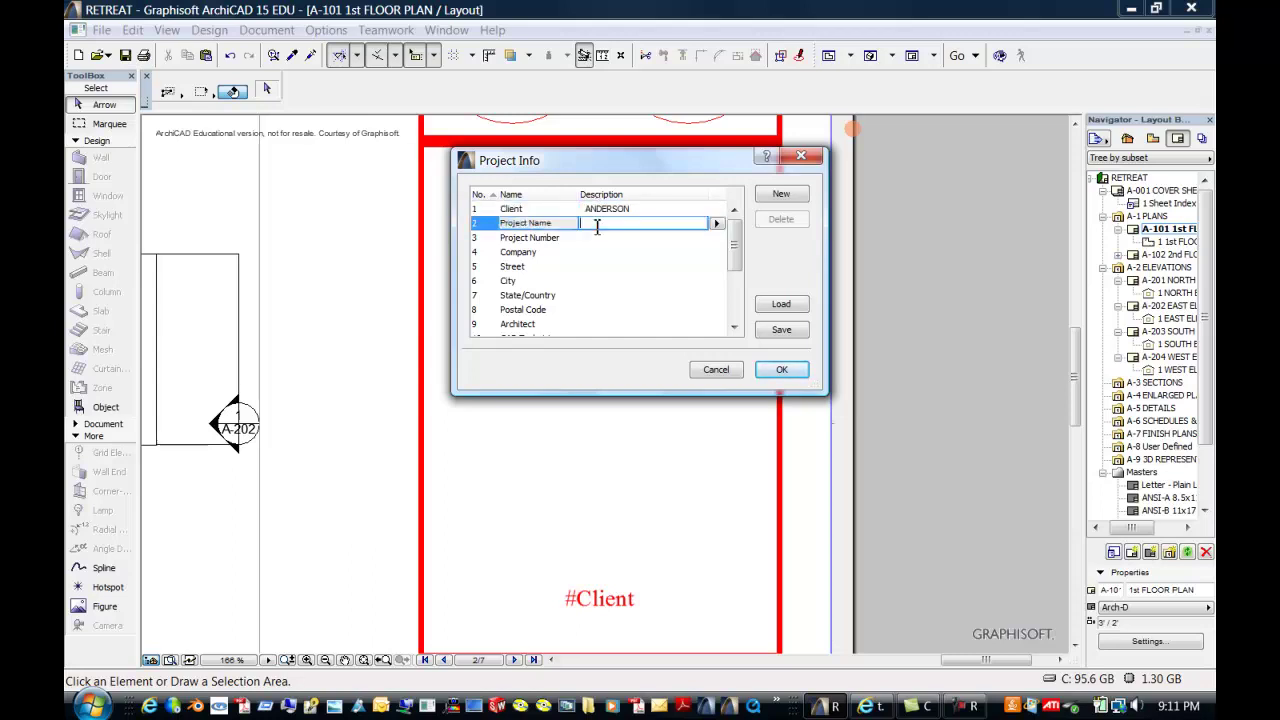
text(NEW CONSTRUCTION)
click(597, 237)
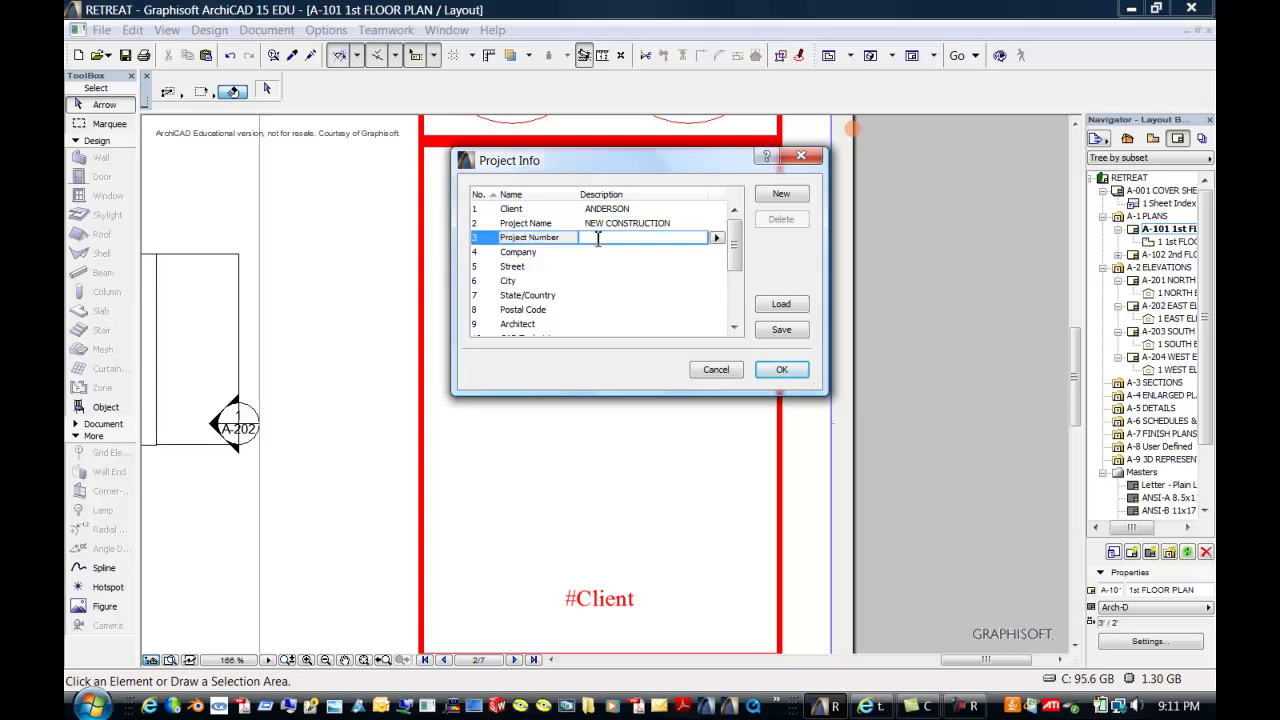
Step: Set project number JDFJF2222, city PEORIA and state ARIZONA, then apply the Project Info
text(JDFJF2222)
click(613, 252)
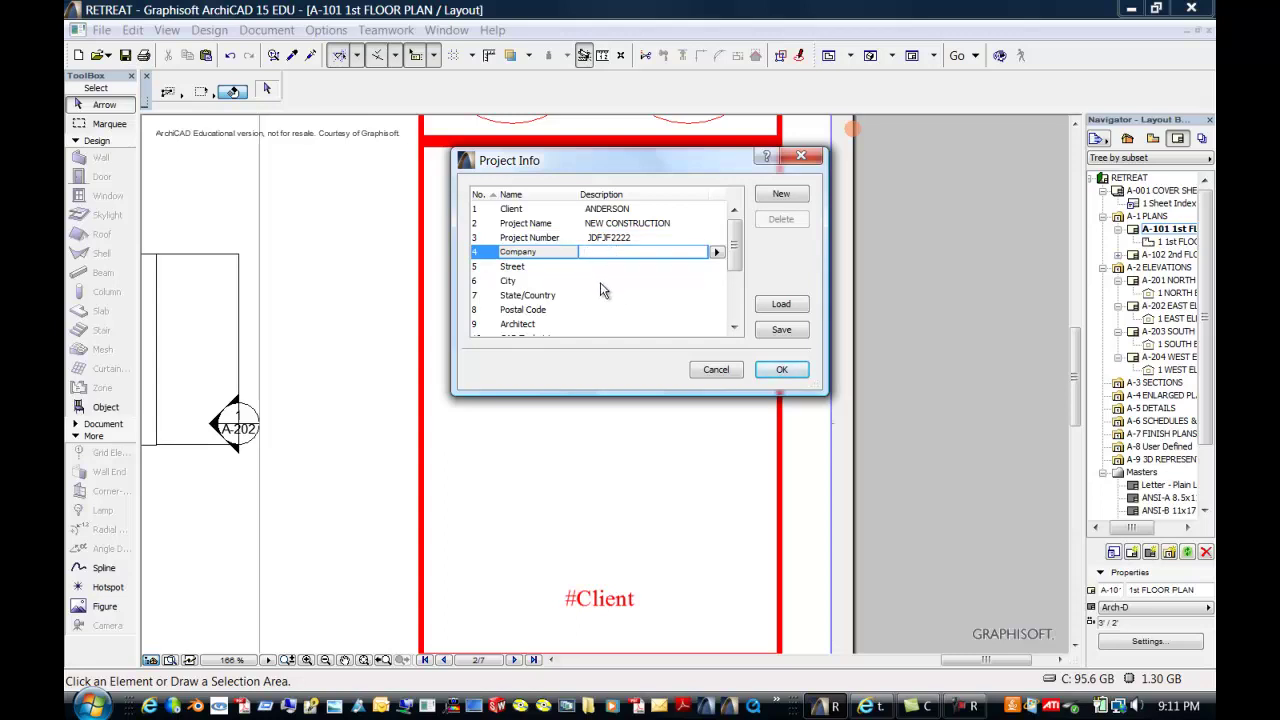
click(601, 281)
text(PEORIA)
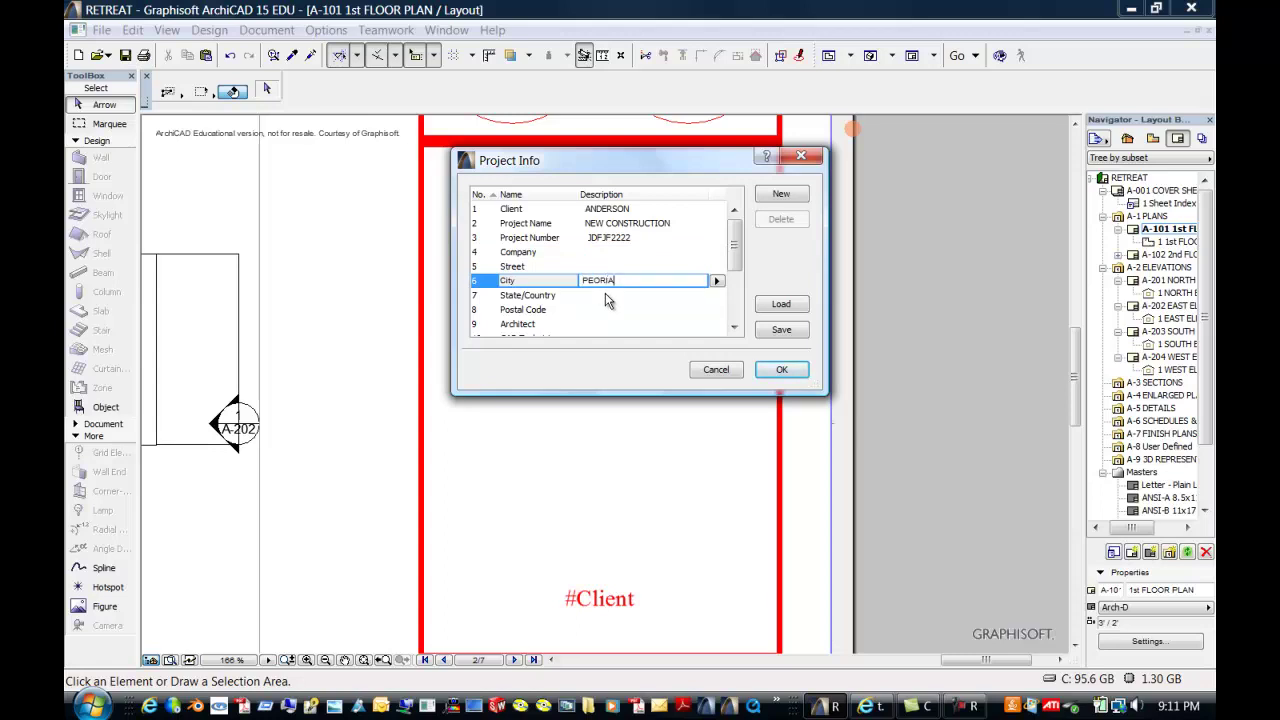
click(605, 294)
text(ARIZONA)
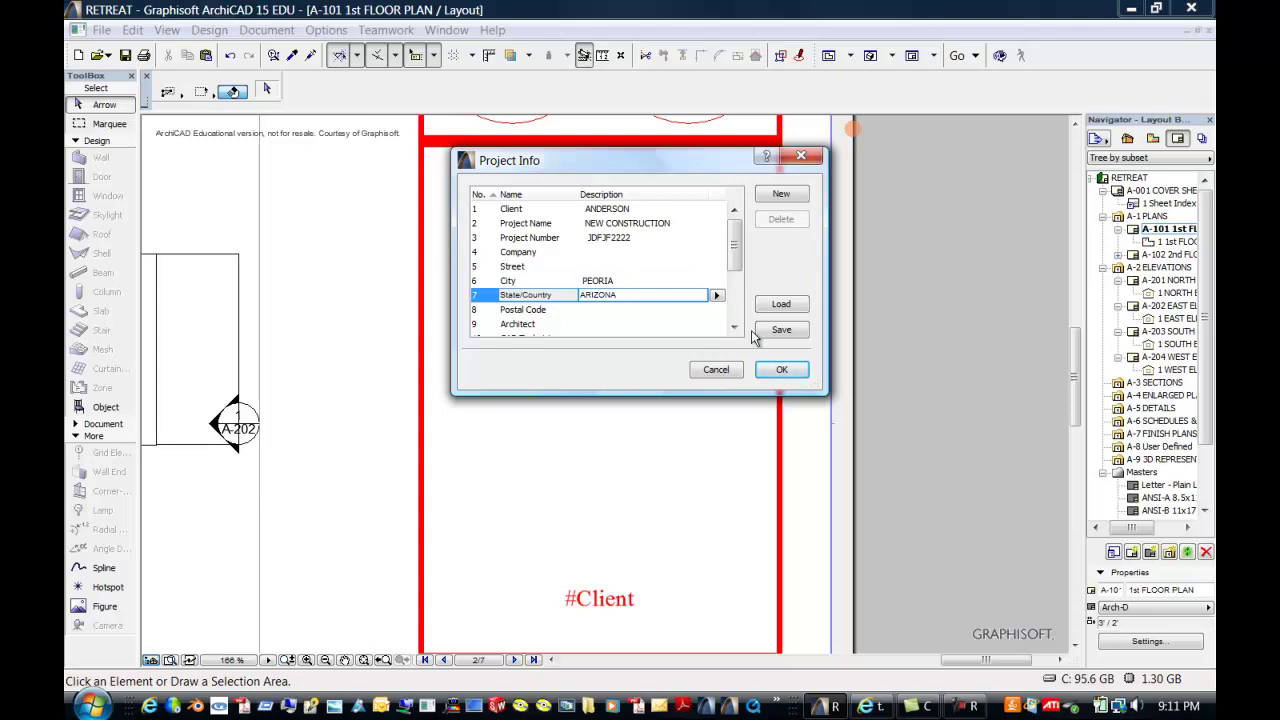
click(788, 369)
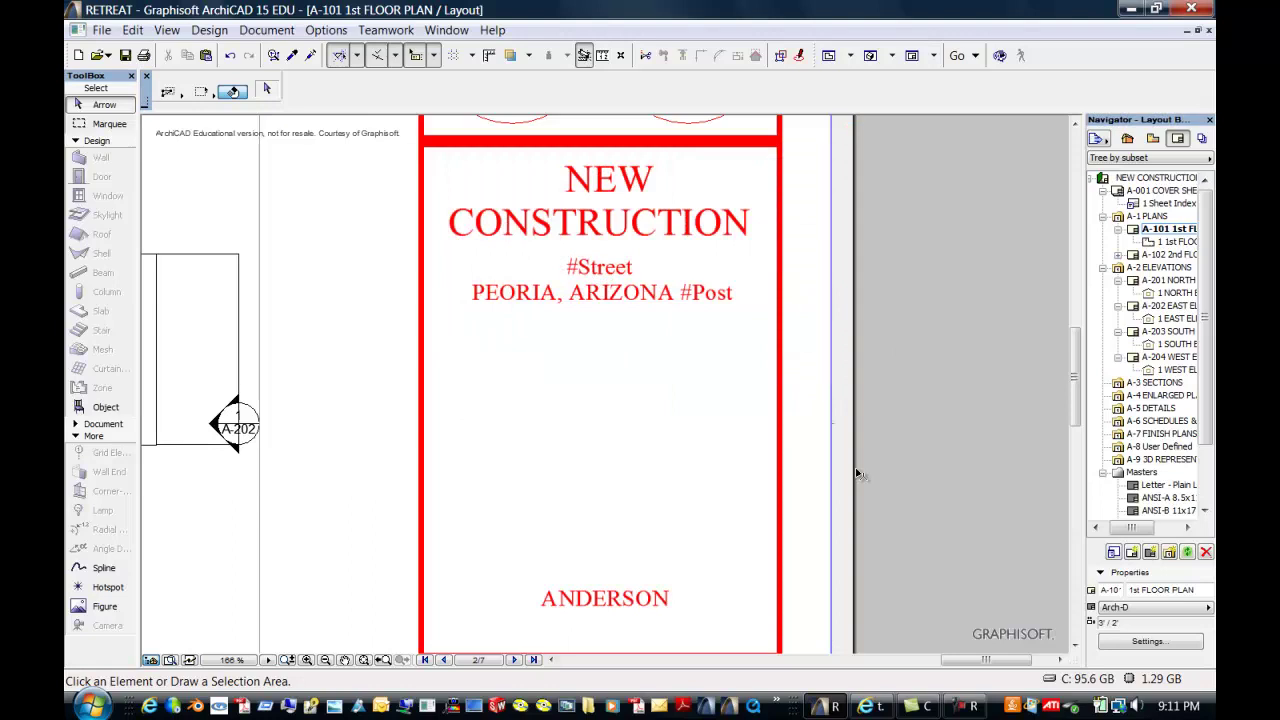
Step: Fit the whole A-101 sheet in the window
click(365, 660)
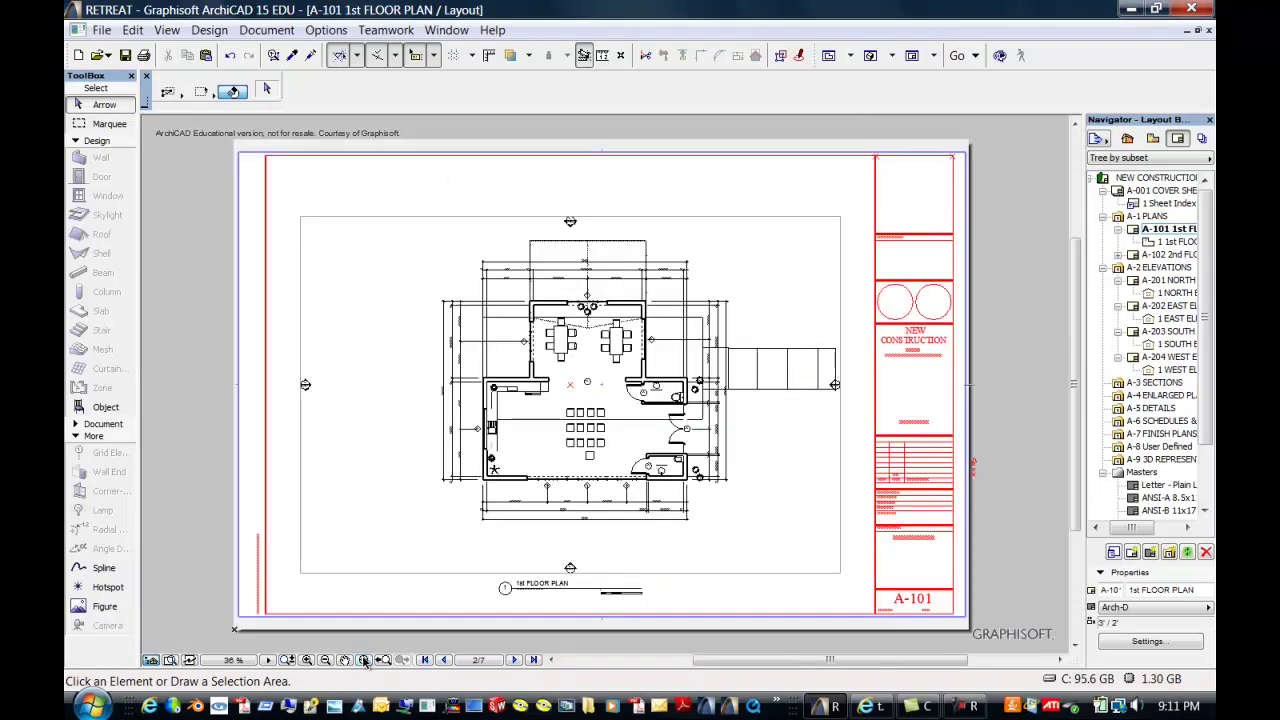
click(101, 31)
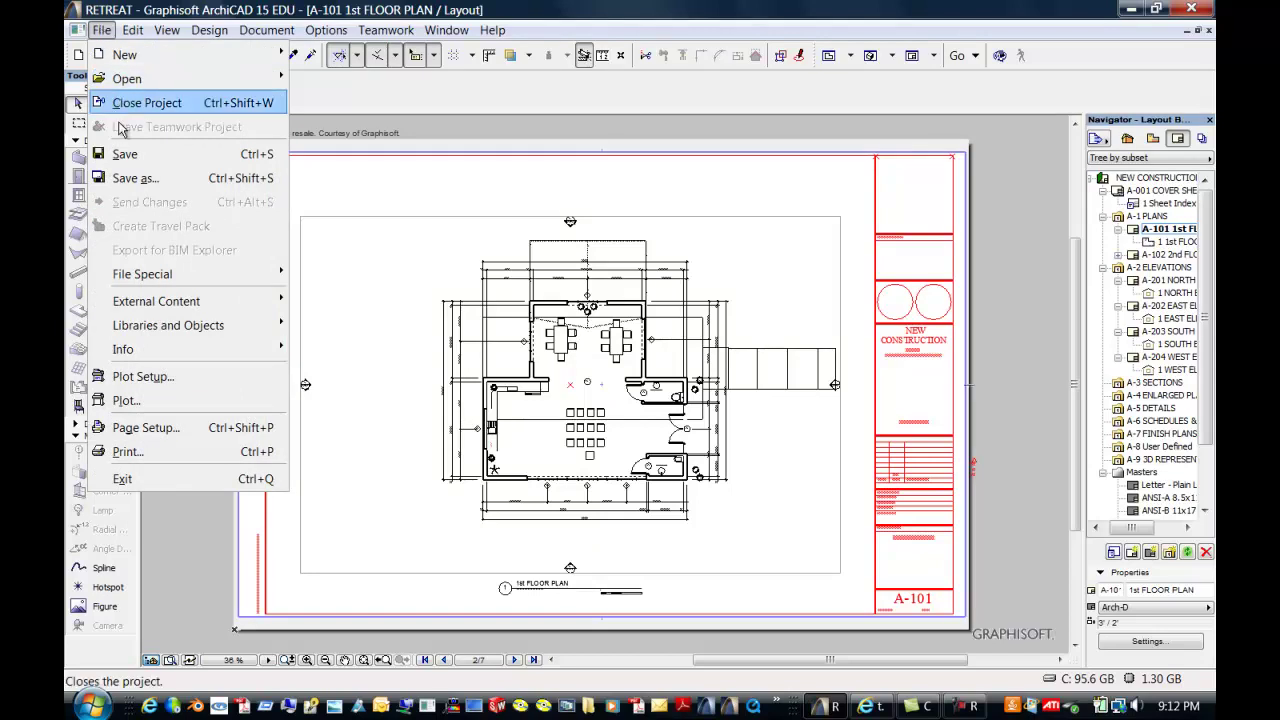
click(128, 177)
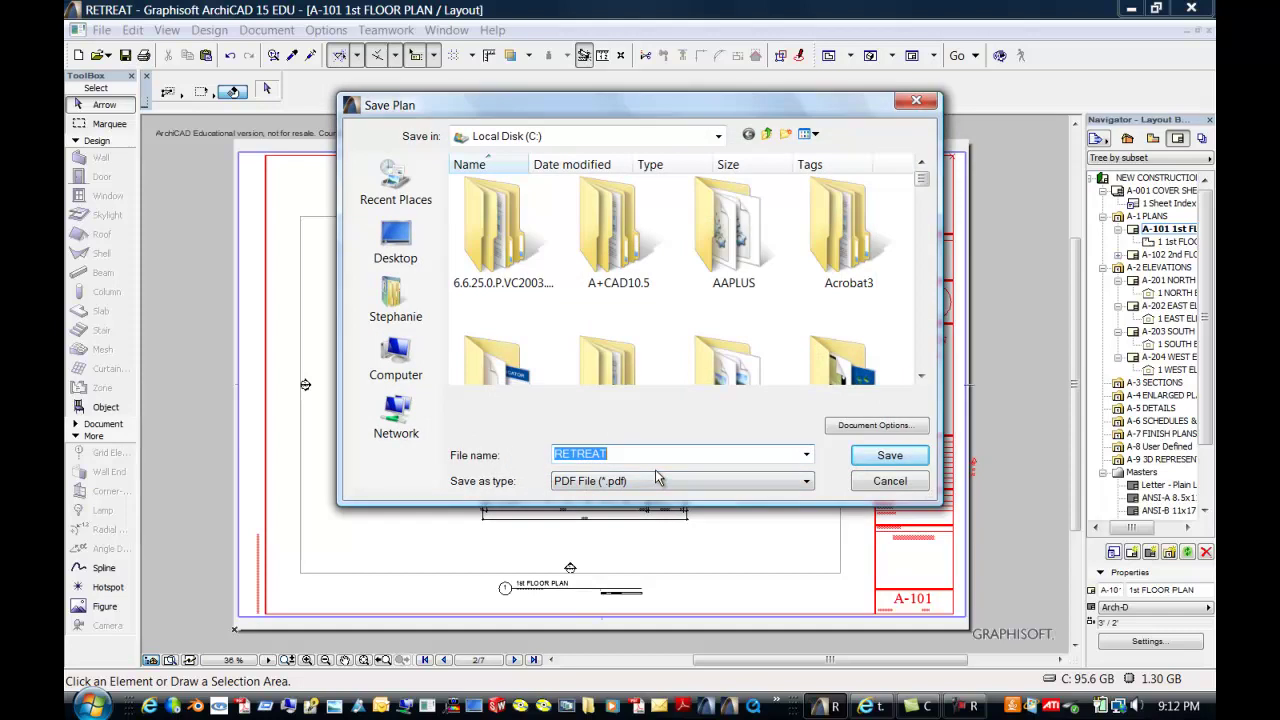
click(806, 482)
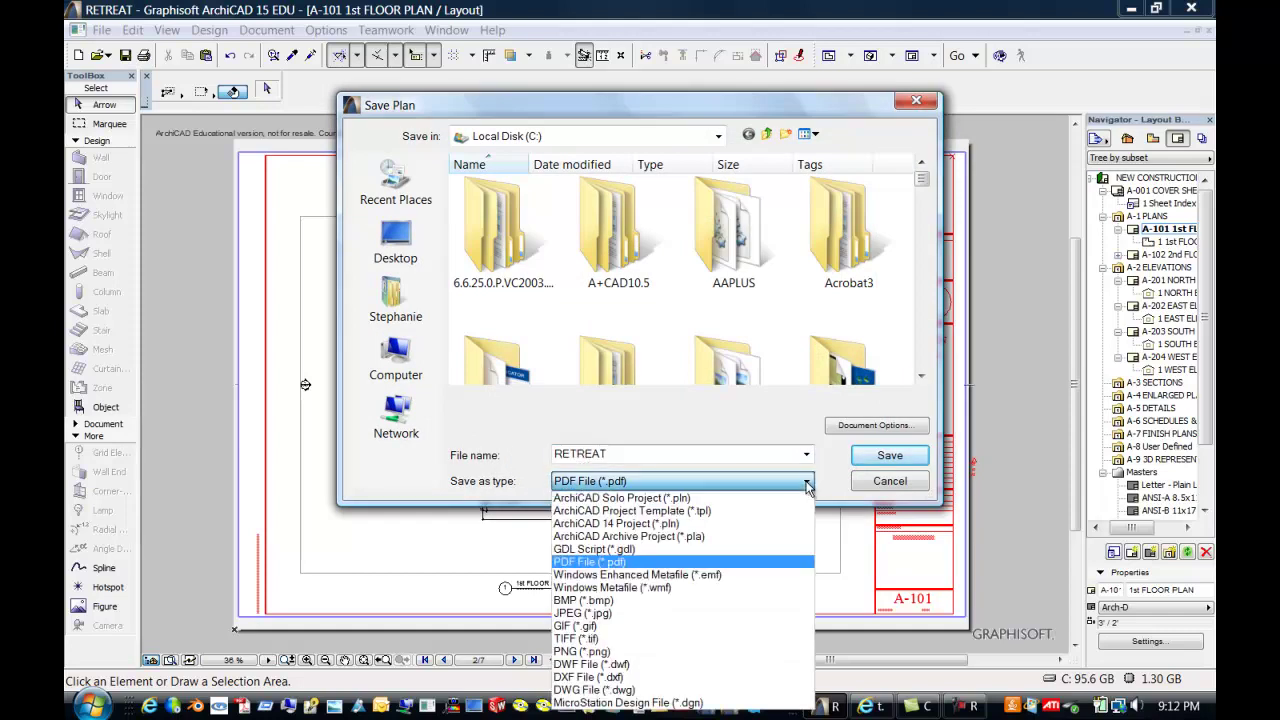
click(572, 563)
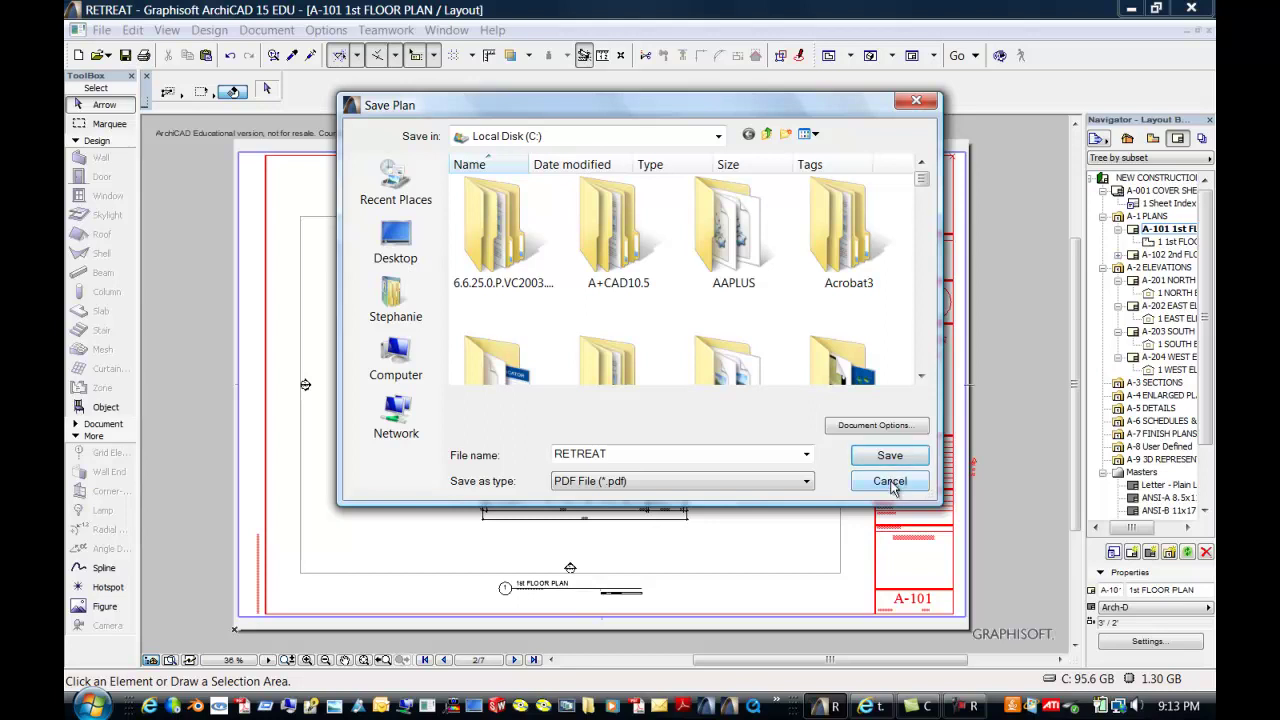
click(890, 482)
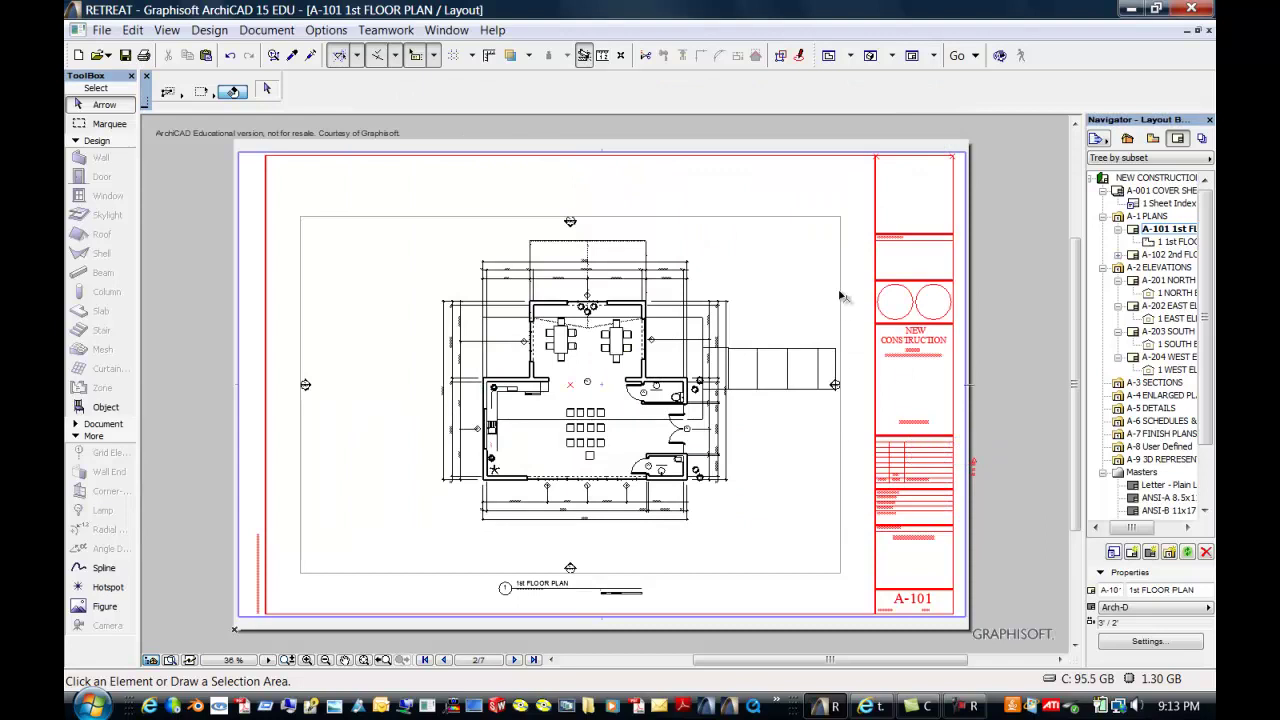